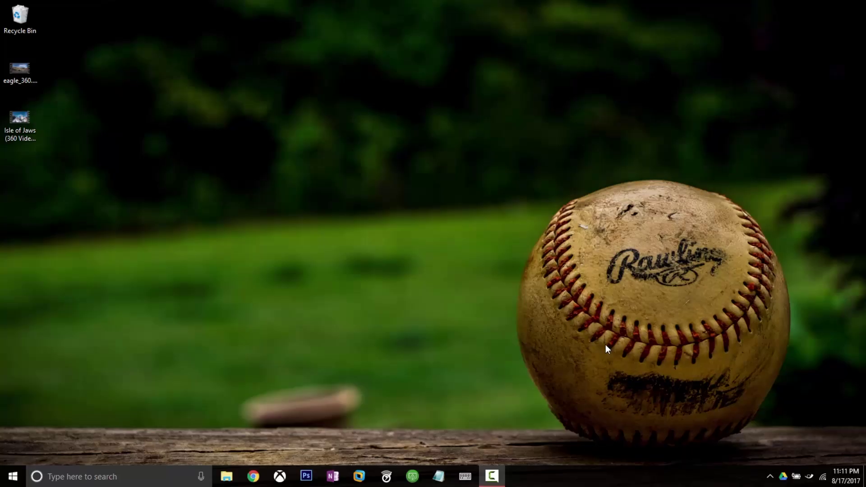
# Step: Select eagle_360.mp4 on the desktop, briefly checking the Isle of Jaws file first
pyautogui.click(19, 64)
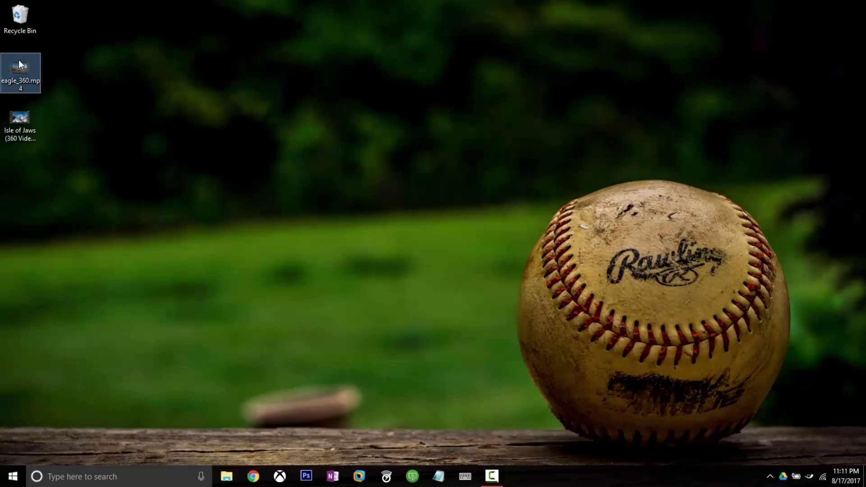
pyautogui.click(19, 117)
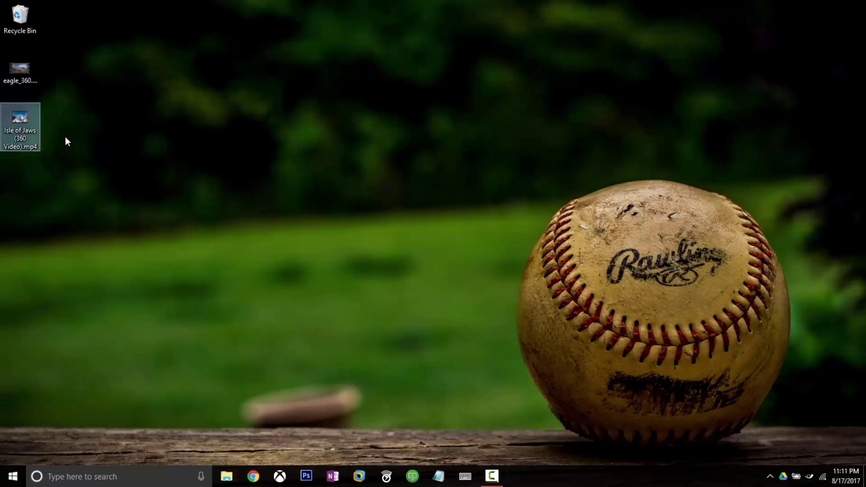
pyautogui.click(87, 148)
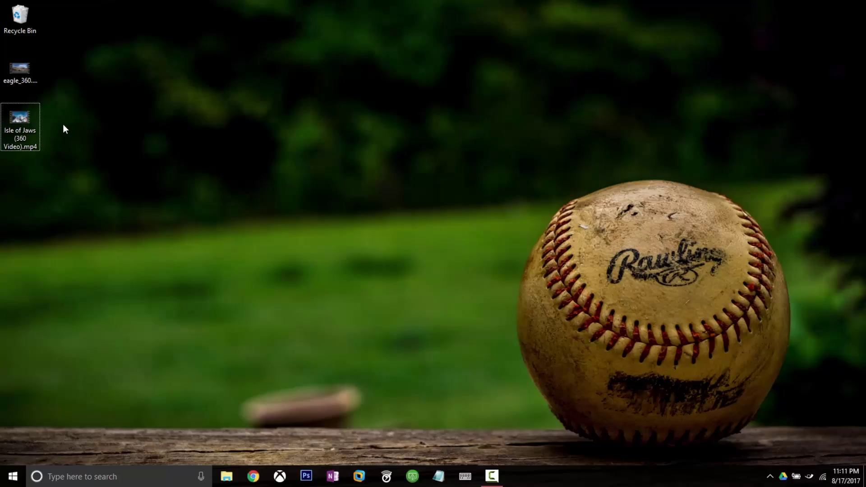
pyautogui.click(25, 72)
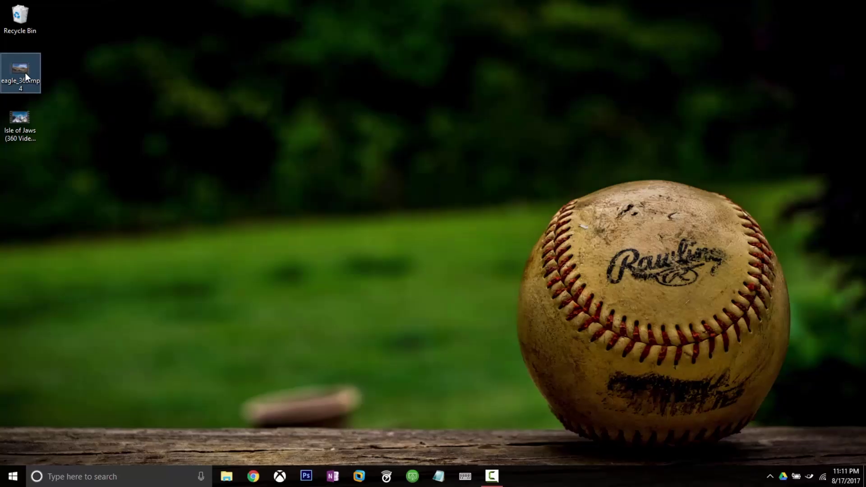
# Step: Play eagle_360.mp4 in VLC media player, pan the 360° view toward the sky, then stop playback
pyautogui.rightClick(24, 73)
pyautogui.moveTo(59, 129)
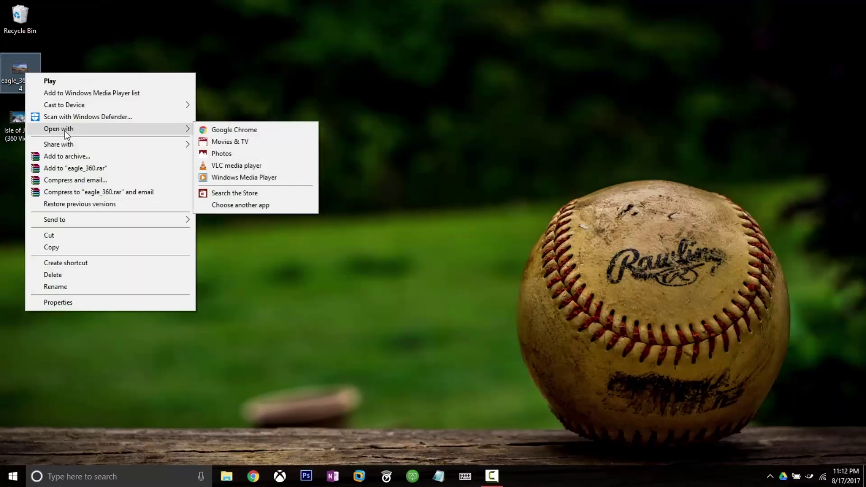
pyautogui.click(236, 166)
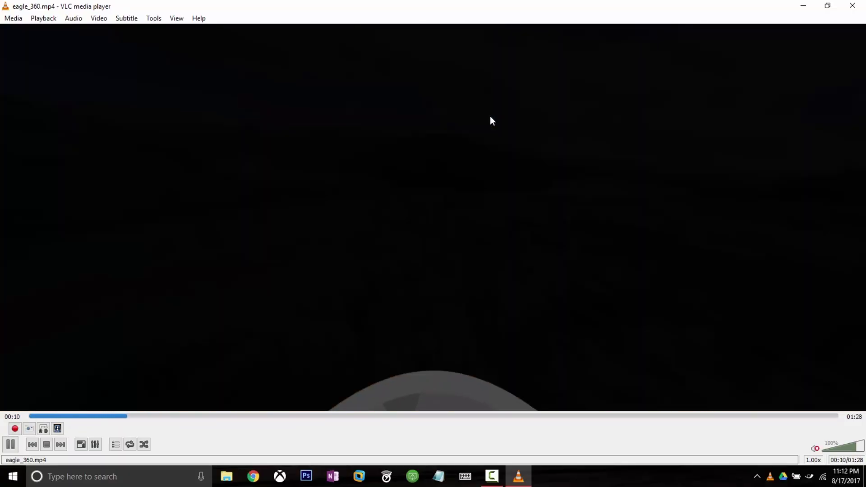
pyautogui.moveTo(489, 121)
pyautogui.mouseDown()
pyautogui.moveTo(335, 31)
pyautogui.moveTo(234, 222)
pyautogui.moveTo(504, 97)
pyautogui.moveTo(639, 236)
pyautogui.moveTo(595, 335)
pyautogui.mouseUp()
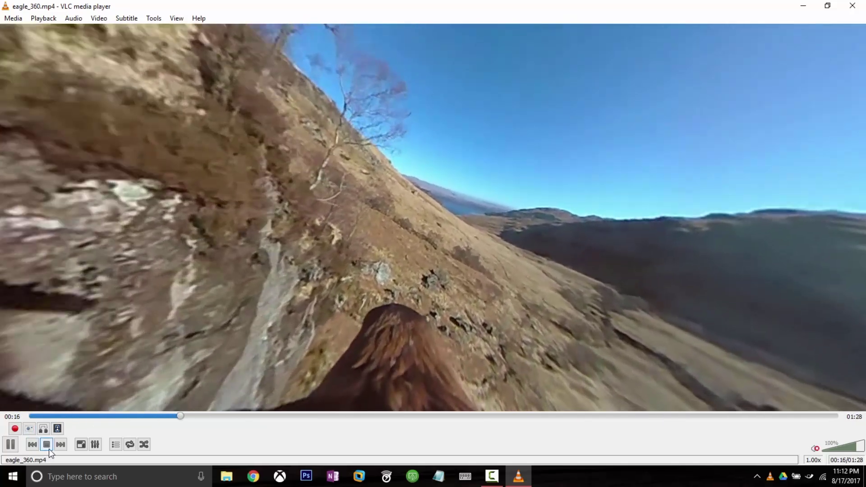
pyautogui.click(48, 446)
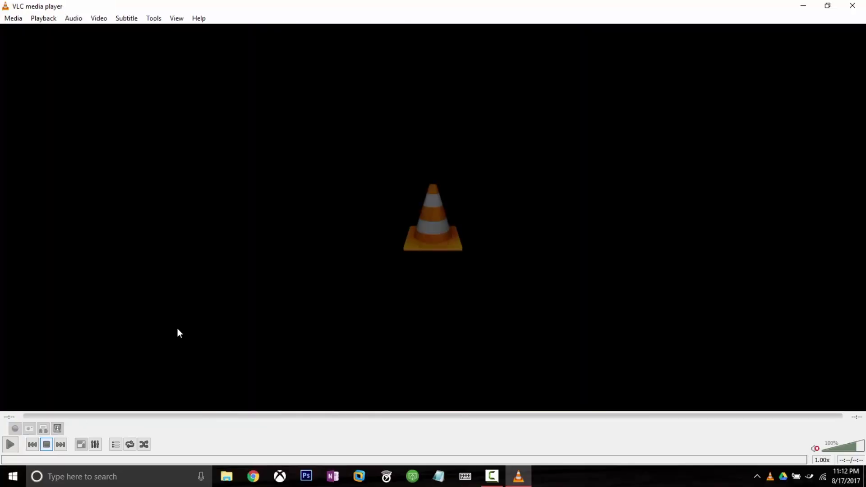
# Step: Close the VLC media player window to return to the desktop
pyautogui.click(853, 8)
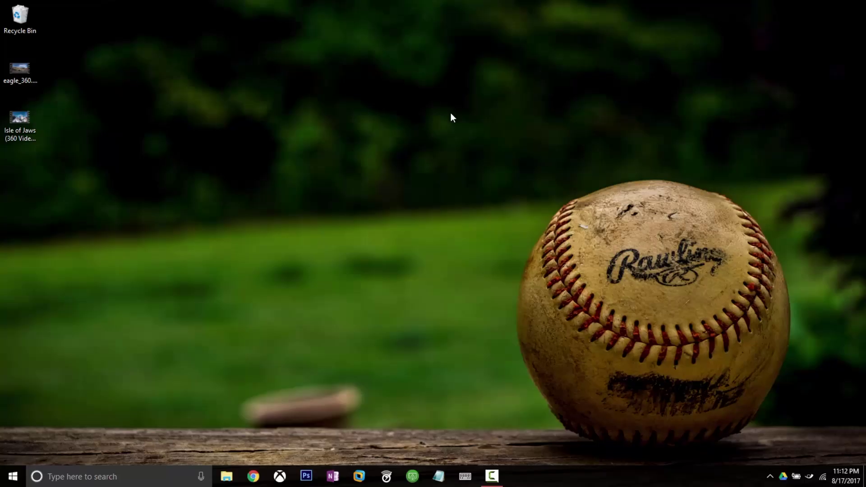
pyautogui.rightClick(16, 83)
pyautogui.moveTo(49, 139)
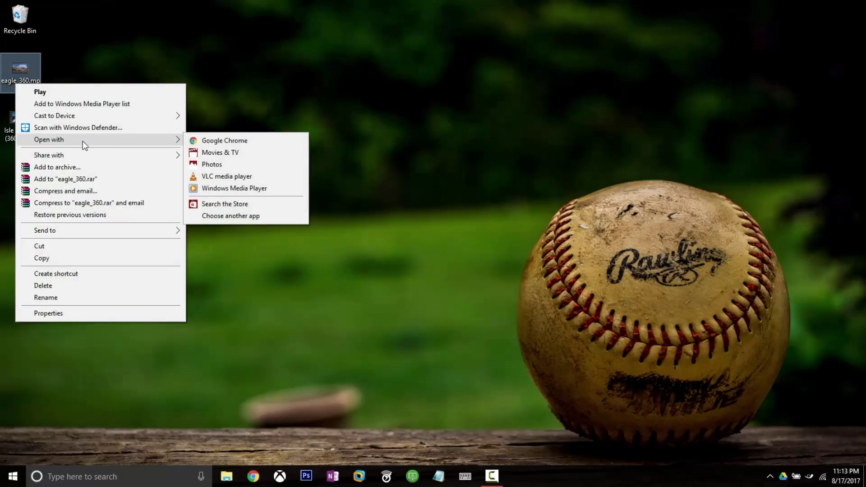
pyautogui.click(220, 153)
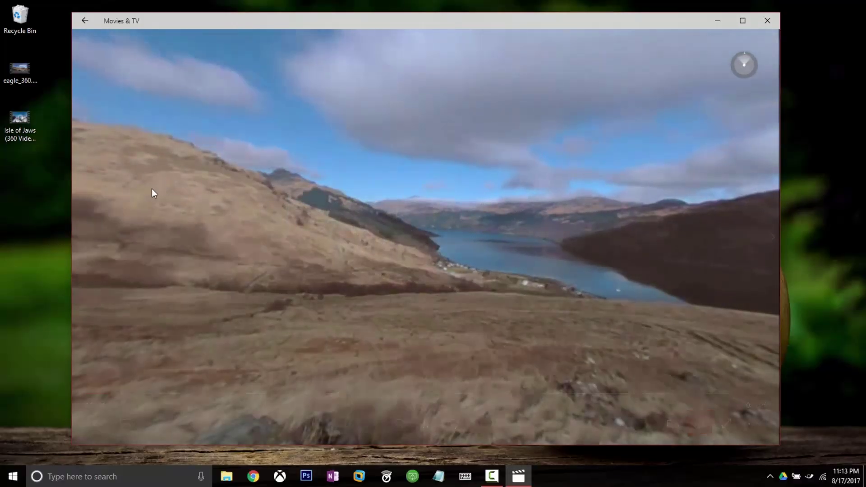
pyautogui.moveTo(152, 189)
pyautogui.mouseDown()
pyautogui.moveTo(447, 244)
pyautogui.moveTo(613, 212)
pyautogui.mouseUp()
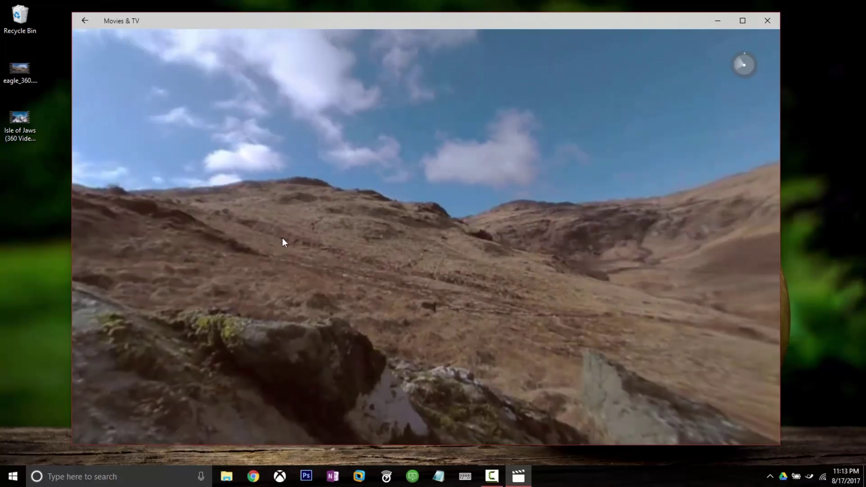
pyautogui.moveTo(283, 237)
pyautogui.mouseDown()
pyautogui.moveTo(545, 172)
pyautogui.moveTo(310, 387)
pyautogui.moveTo(460, 335)
pyautogui.moveTo(470, 95)
pyautogui.mouseUp()
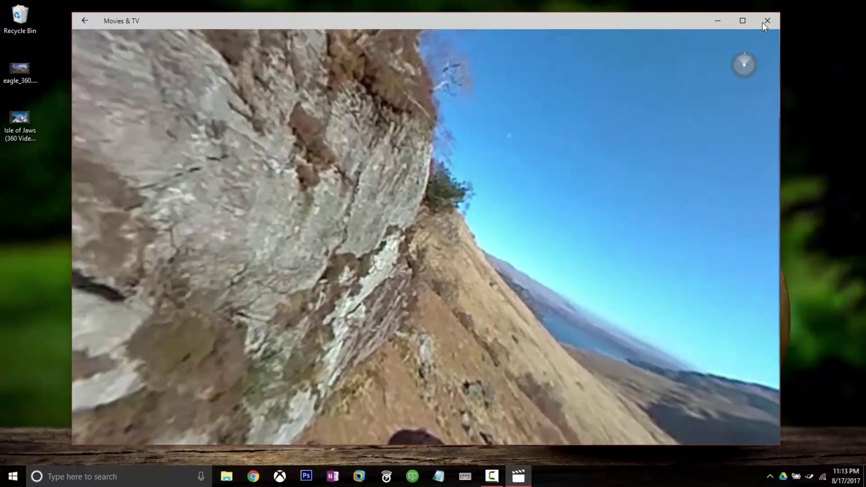
pyautogui.click(767, 21)
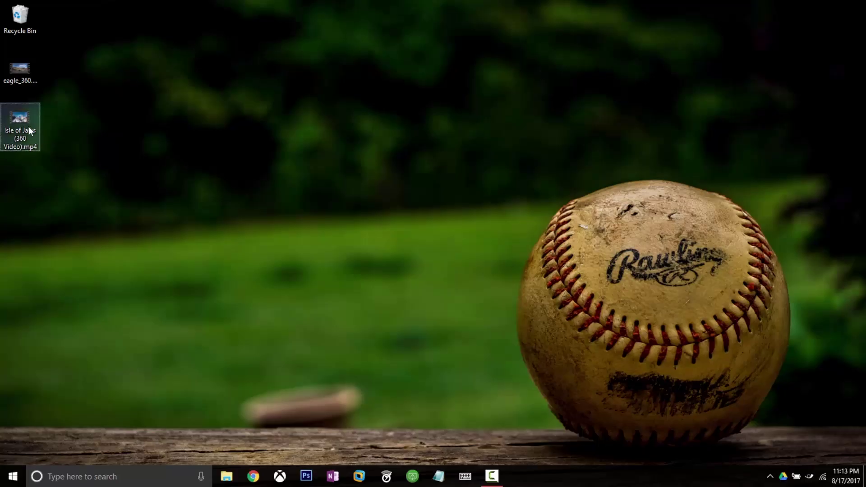
pyautogui.rightClick(27, 126)
pyautogui.moveTo(135, 182)
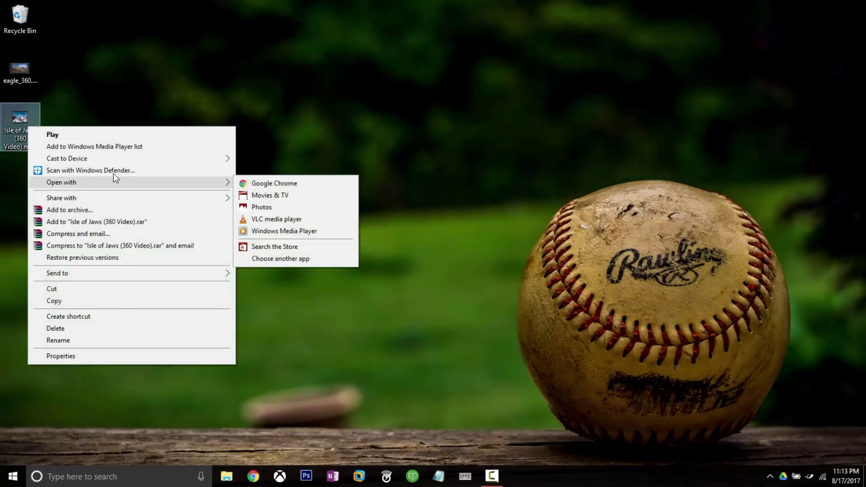
pyautogui.click(261, 218)
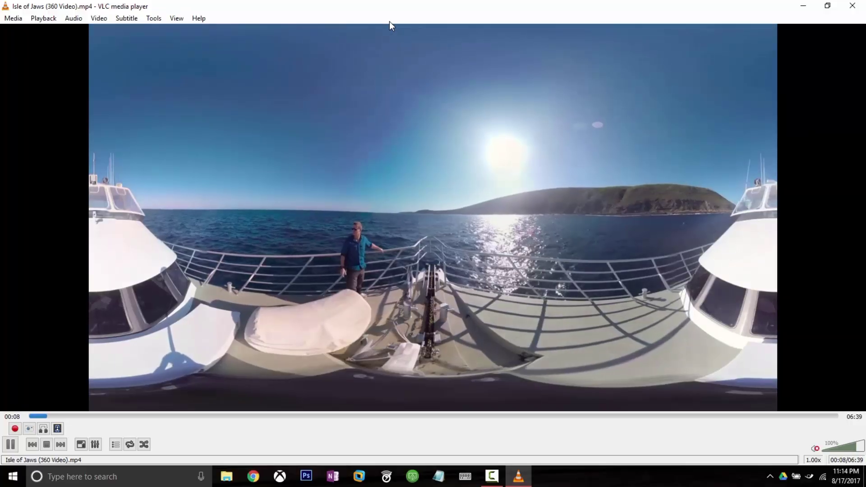
pyautogui.click(863, 5)
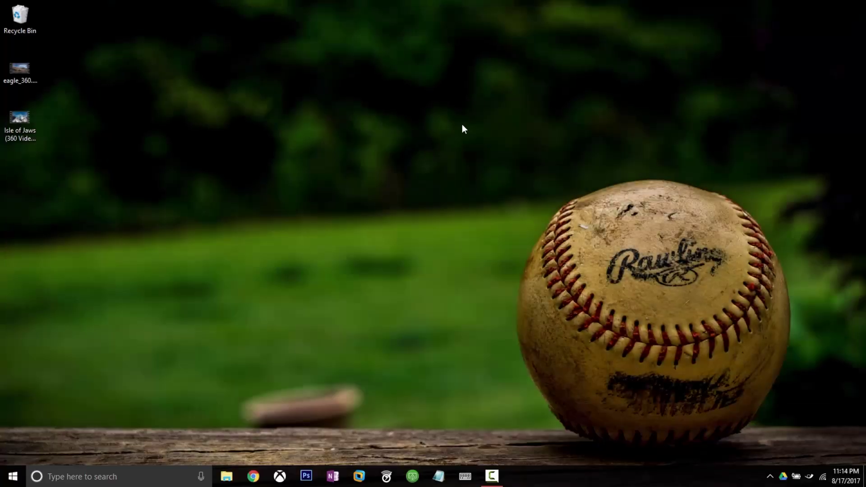
pyautogui.rightClick(26, 124)
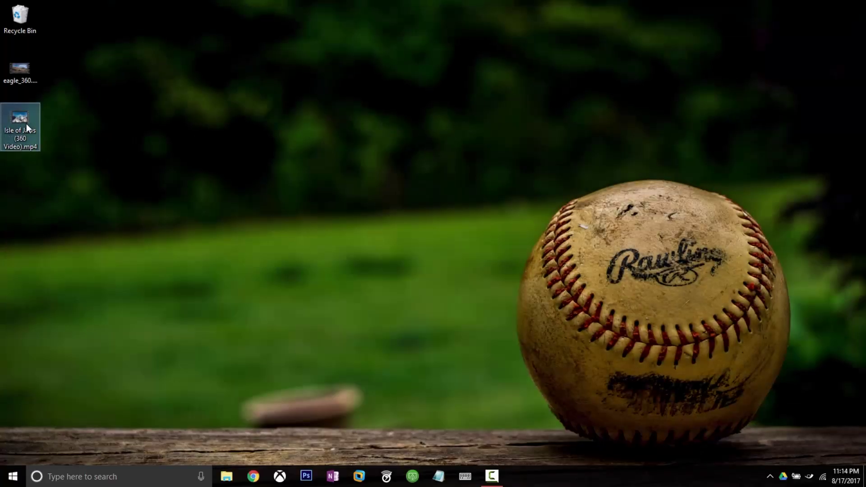
pyautogui.moveTo(59, 179)
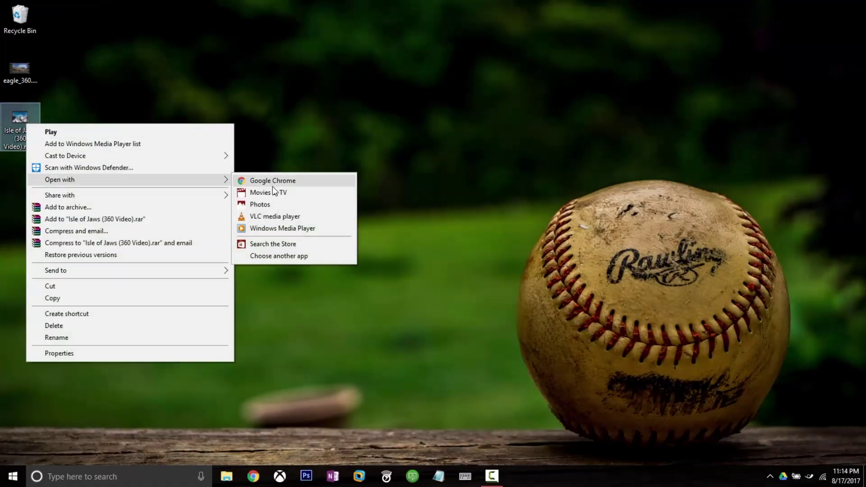
pyautogui.click(270, 192)
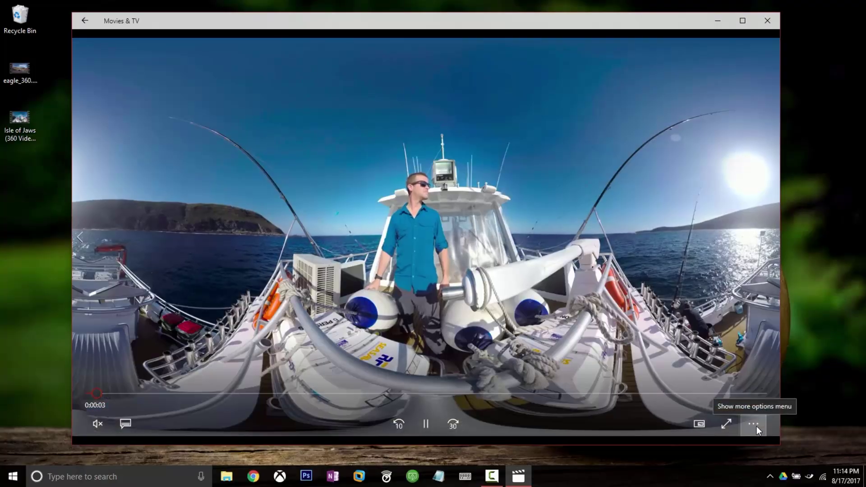
pyautogui.click(756, 426)
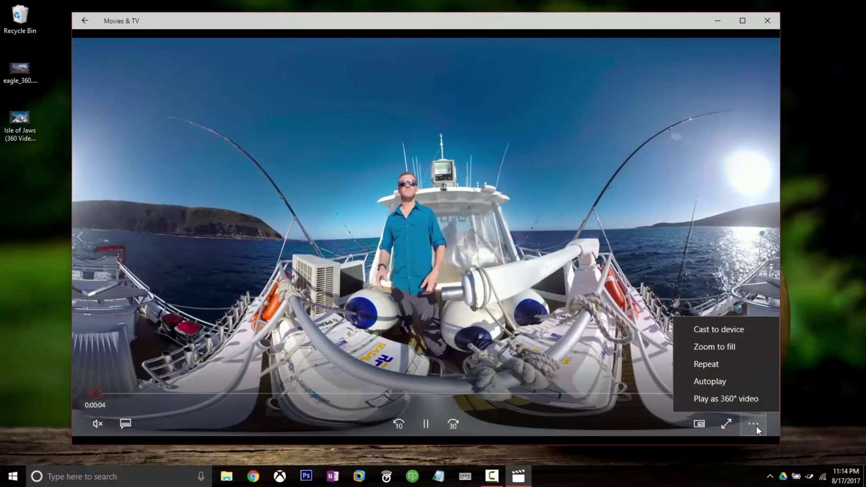
pyautogui.click(730, 400)
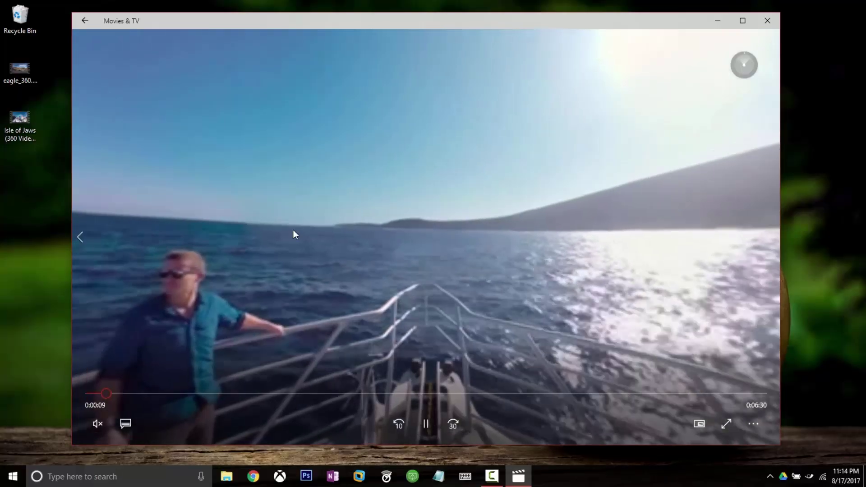
pyautogui.moveTo(293, 234)
pyautogui.mouseDown()
pyautogui.moveTo(218, 192)
pyautogui.moveTo(506, 276)
pyautogui.moveTo(206, 244)
pyautogui.moveTo(349, 265)
pyautogui.moveTo(232, 245)
pyautogui.moveTo(413, 114)
pyautogui.moveTo(291, 208)
pyautogui.moveTo(492, 257)
pyautogui.mouseUp()
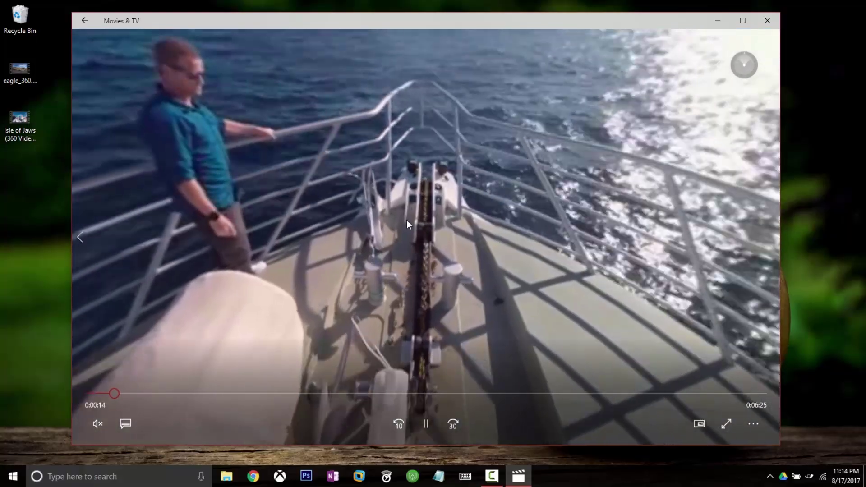
pyautogui.moveTo(406, 220); pyautogui.dragTo(409, 277)
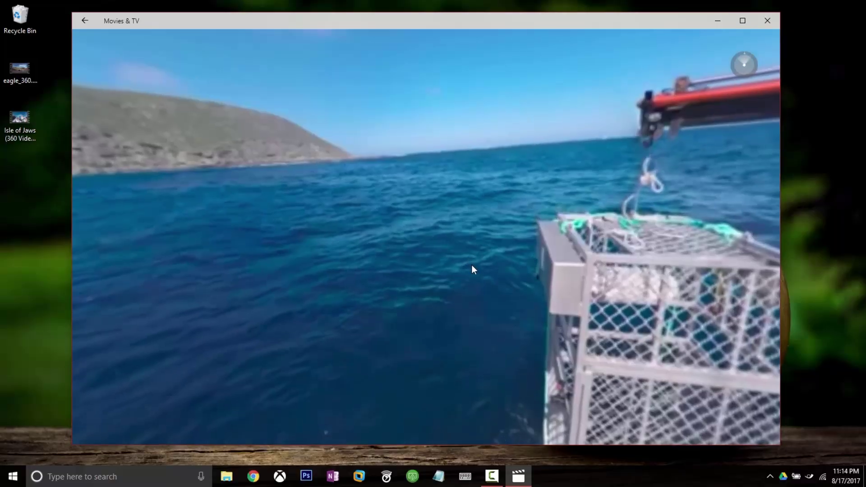
pyautogui.click(768, 21)
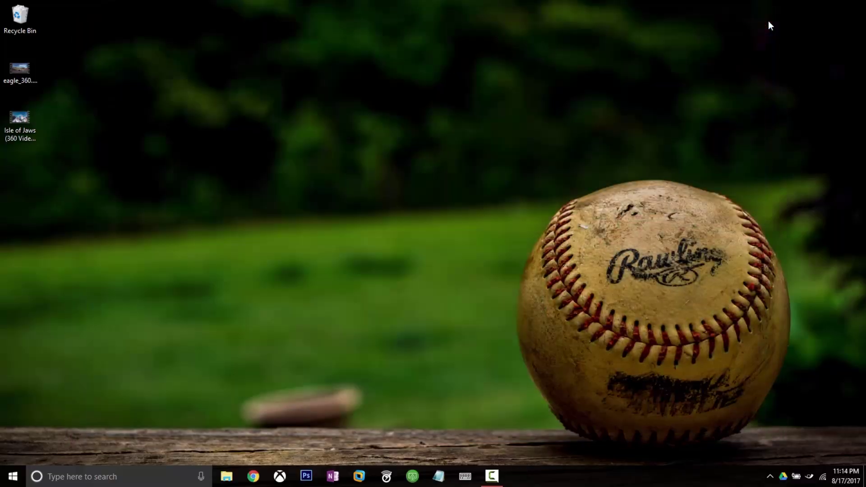